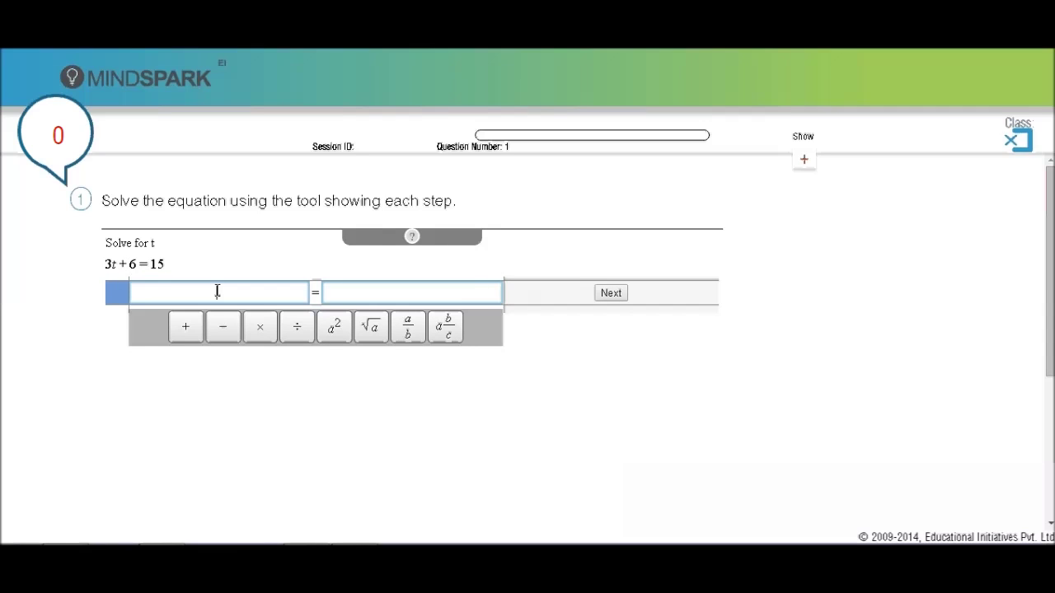
Enter 3t+6 = 15 as the first line of the solution for t and have it checked
{"action": "left_click", "coordinate": [414, 295]}
{"action": "left_click", "coordinate": [249, 292]}
{"action": "type", "text": "3t+6"}
{"action": "left_click", "coordinate": [406, 286]}
{"action": "type", "text": "15"}
{"action": "left_click", "coordinate": [613, 294]}
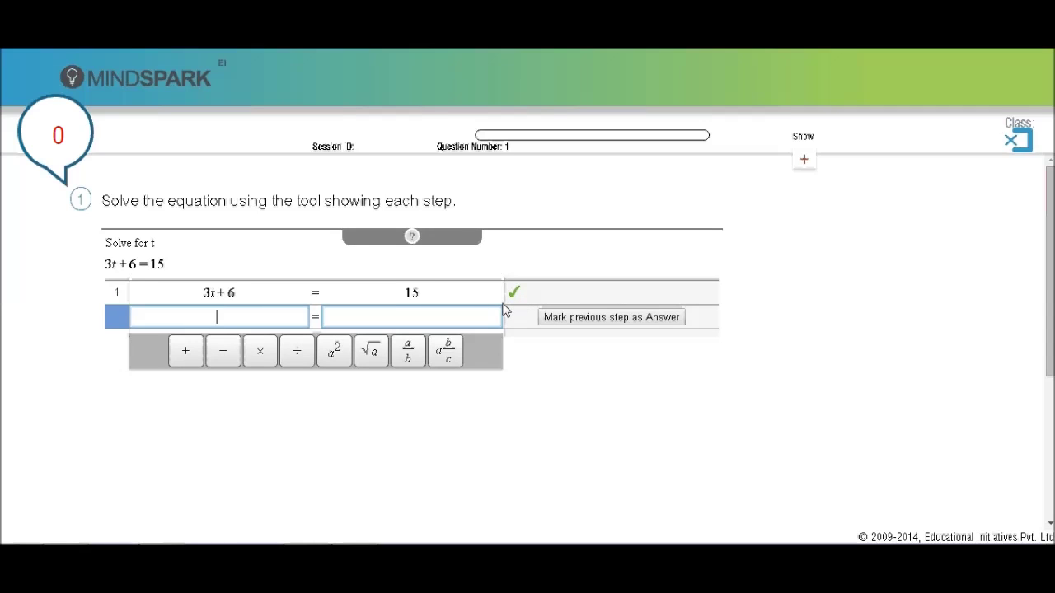
Try 3t = 15 as the second line of the solution and remove that line
{"action": "type", "text": "3t"}
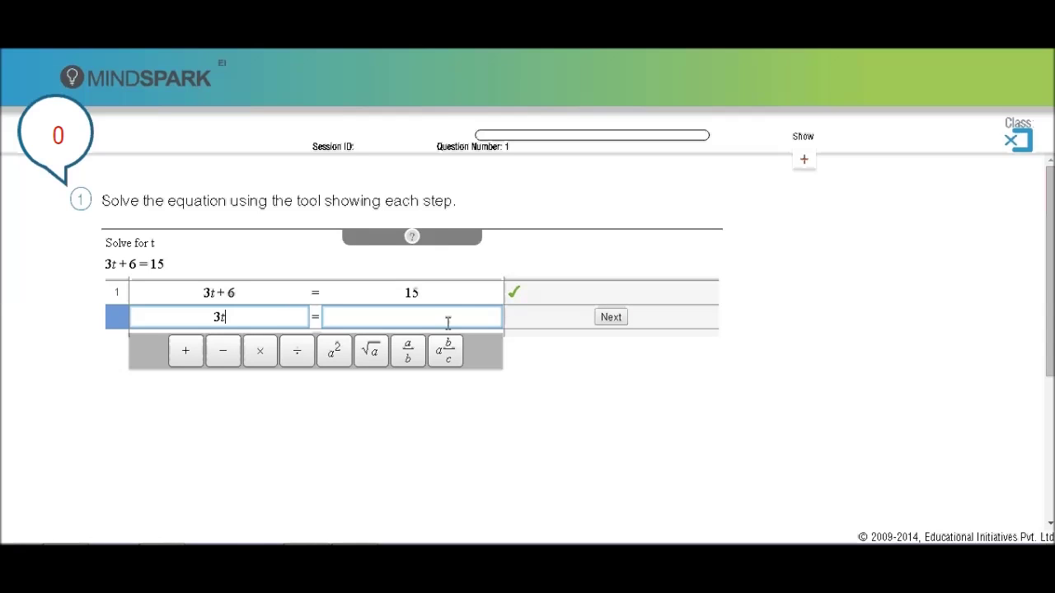
{"action": "type", "text": " = 15"}
{"action": "left_click", "coordinate": [611, 317]}
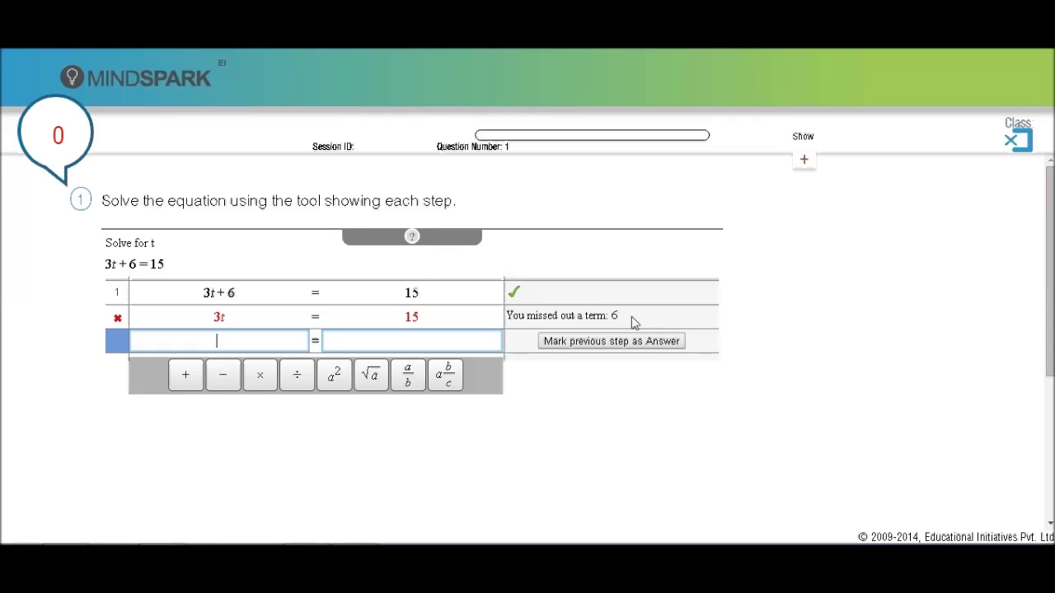
{"action": "left_click", "coordinate": [117, 319]}
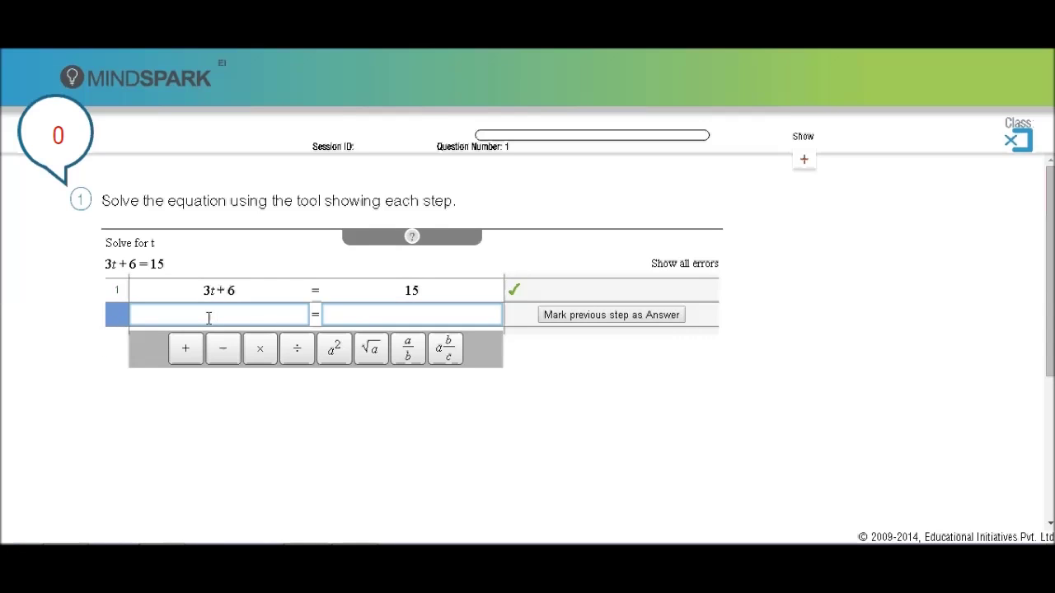
Enter 3t = 15-6 as the second line of the solution and have it checked
{"action": "type", "text": "3t"}
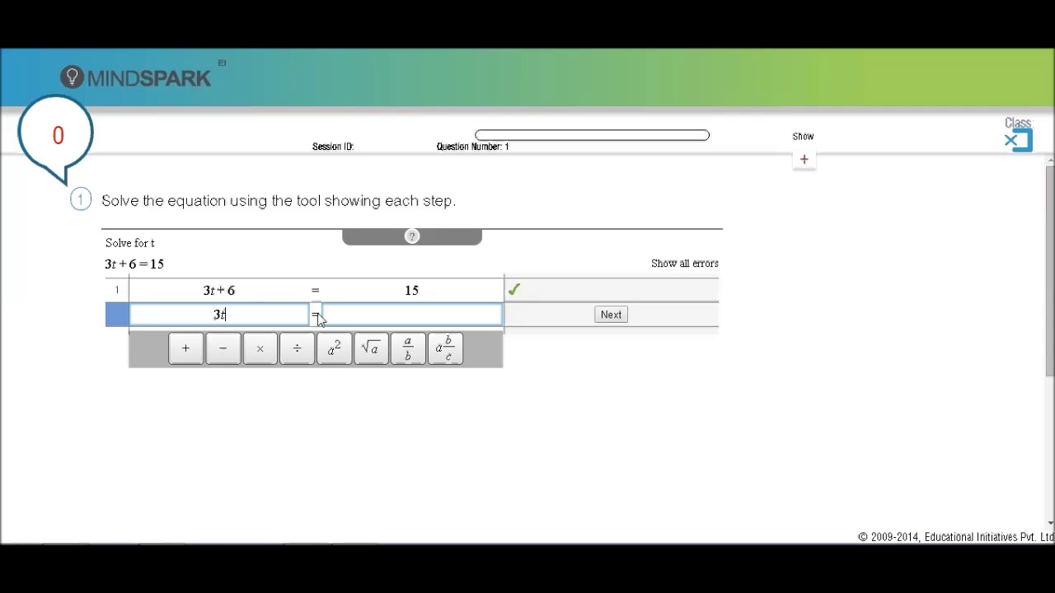
{"action": "left_click", "coordinate": [371, 314]}
{"action": "type", "text": "15"}
{"action": "type", "text": "-6"}
{"action": "left_click", "coordinate": [619, 315]}
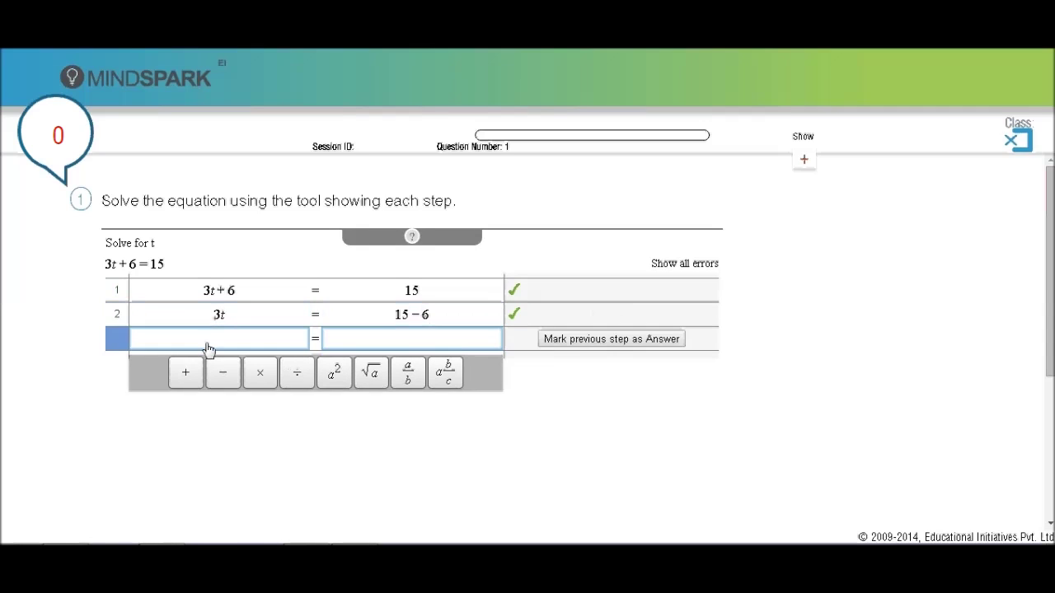
Enter 3t = 9 as the third line of the solution and have it checked
{"action": "type", "text": "3t"}
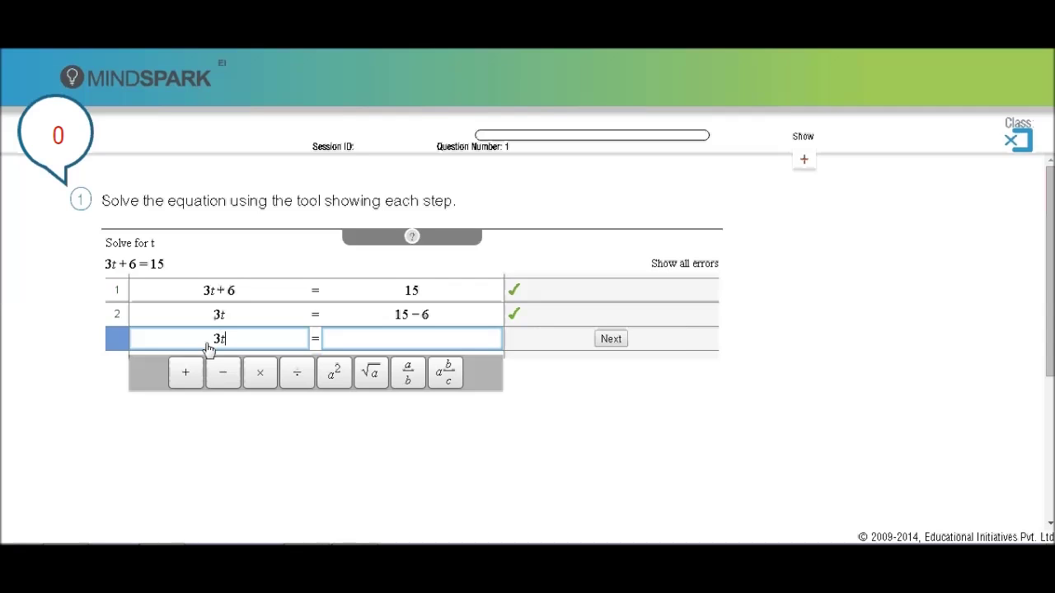
{"action": "left_click", "coordinate": [362, 338]}
{"action": "type", "text": "9"}
{"action": "left_click", "coordinate": [600, 340]}
Enter t = 9/3, written as a fraction, as the fourth line and have it checked
{"action": "type", "text": "t"}
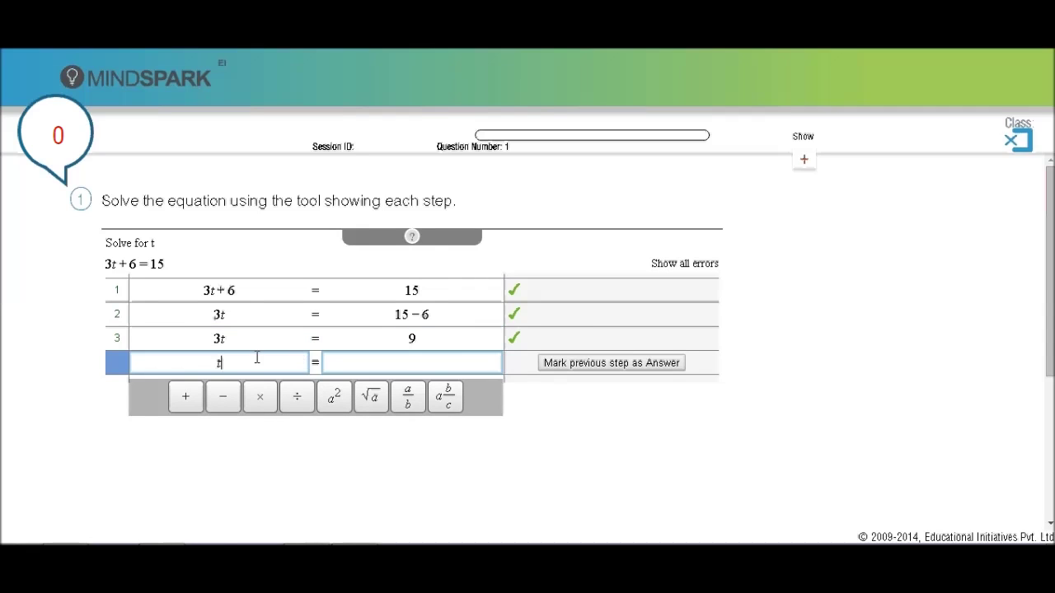
{"action": "left_click", "coordinate": [375, 363]}
{"action": "type", "text": "9"}
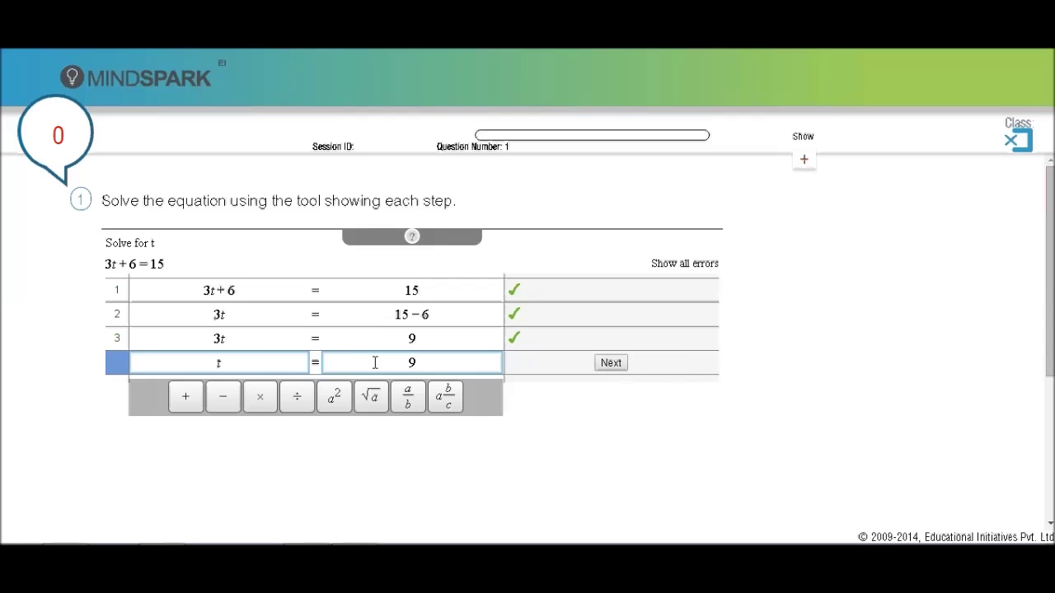
{"action": "type", "text": "/3"}
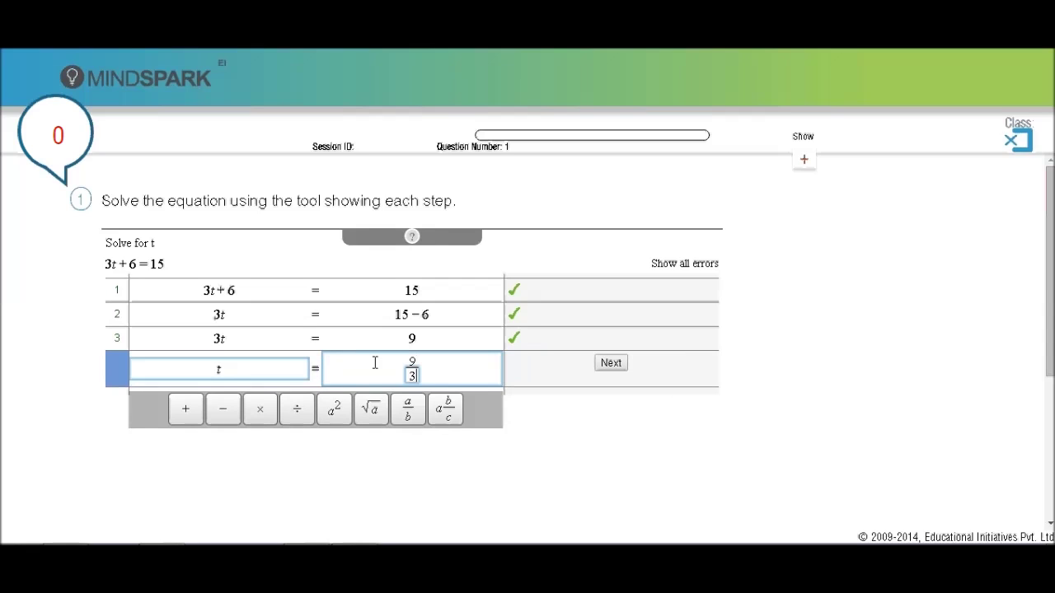
{"action": "left_click", "coordinate": [611, 364]}
Enter t = 3 as the fifth line of the solution and have it checked
{"action": "type", "text": "t"}
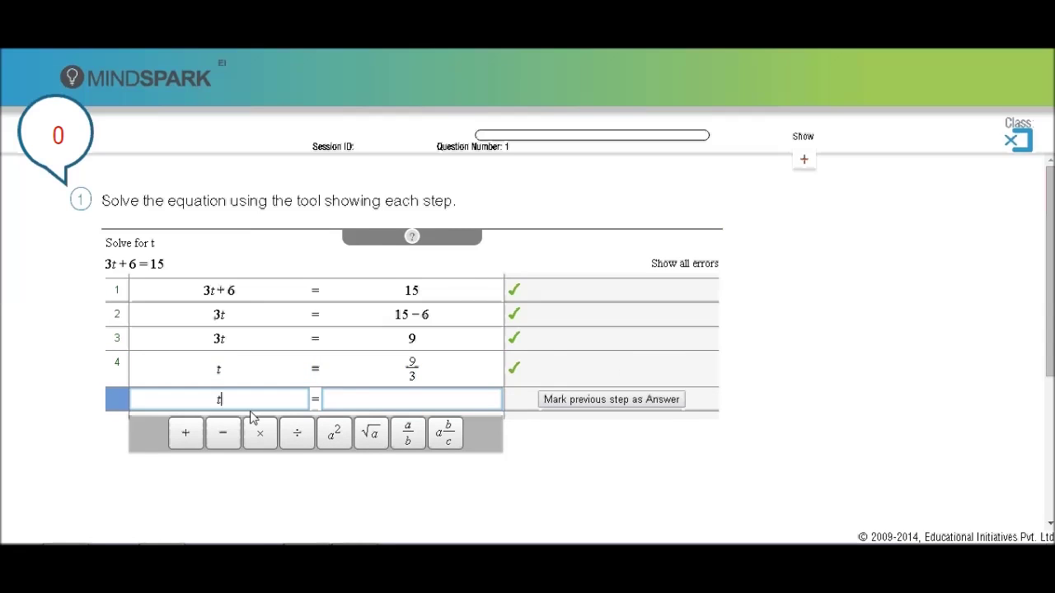
{"action": "left_click", "coordinate": [384, 392]}
{"action": "type", "text": "3"}
{"action": "left_click", "coordinate": [610, 399]}
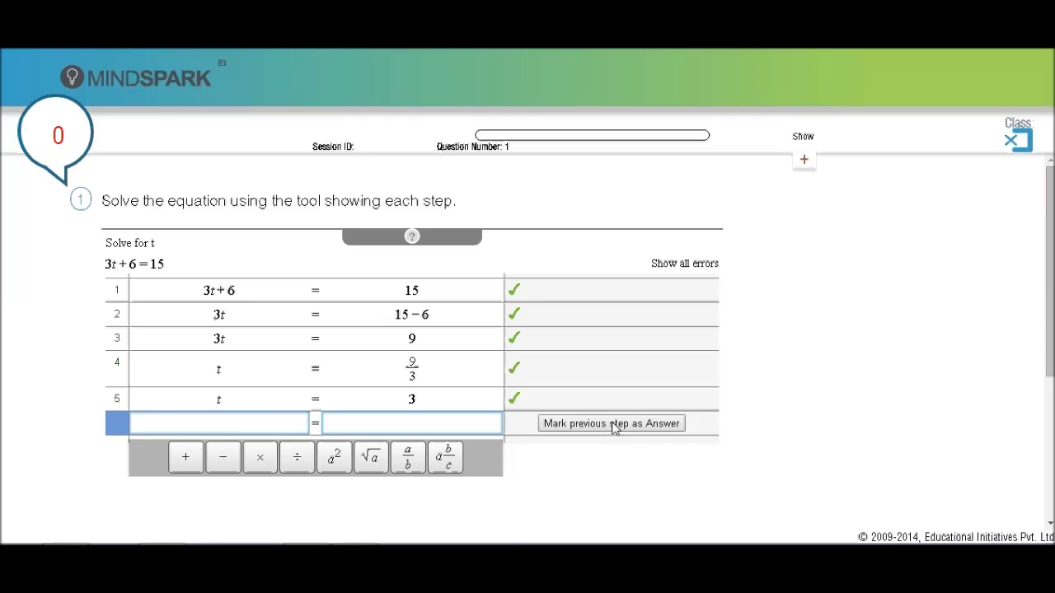
Submit the t = 3 line as the final answer and go on to the next question
{"action": "left_click", "coordinate": [612, 425]}
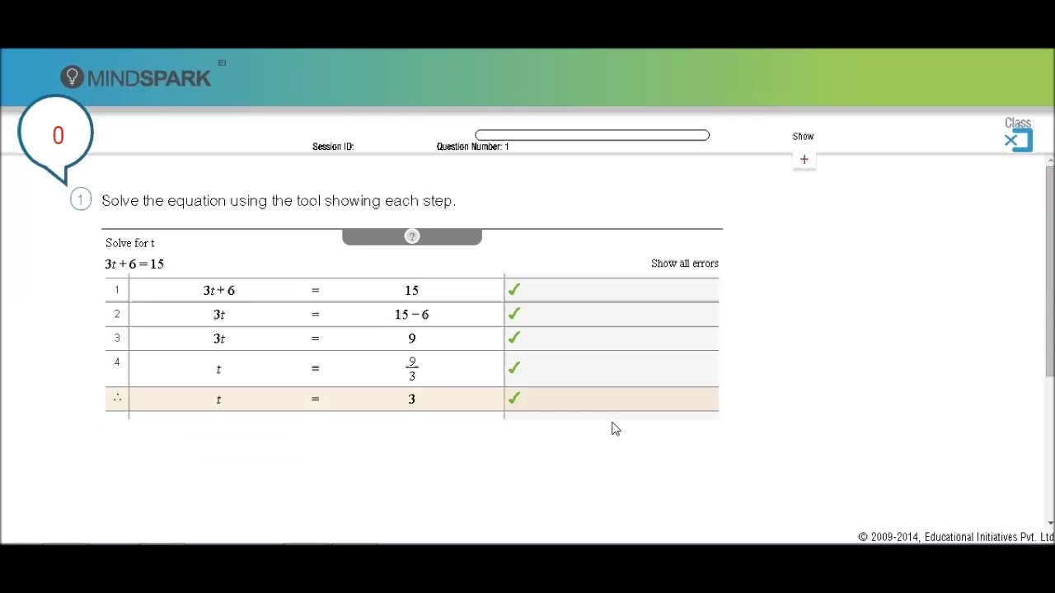
{"action": "scroll", "coordinate": [687, 423], "scroll_direction": "down", "scroll_amount": 2}
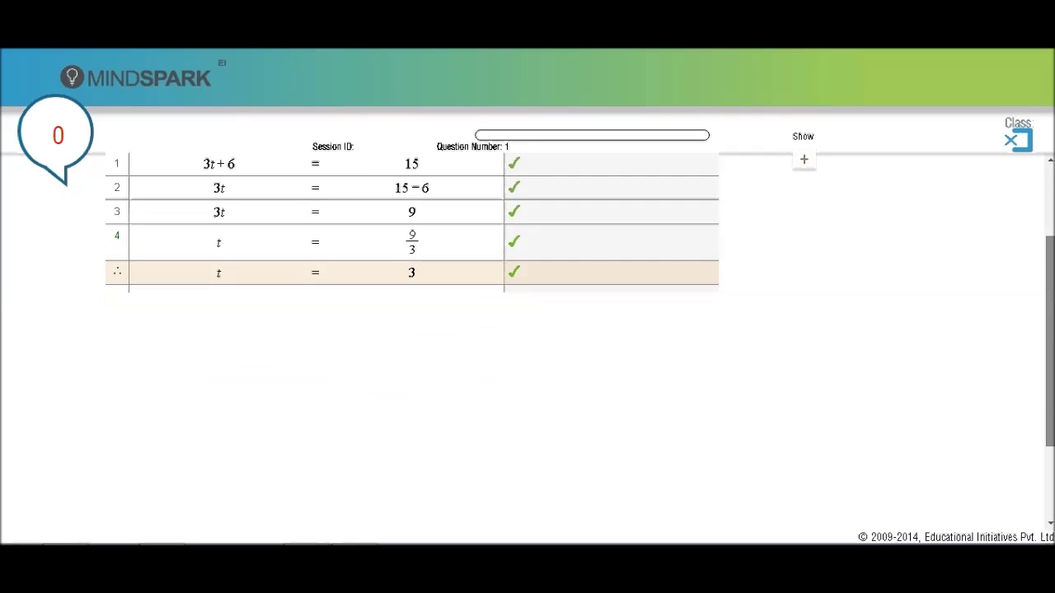
{"action": "scroll", "coordinate": [527, 329], "scroll_direction": "down", "scroll_amount": 3}
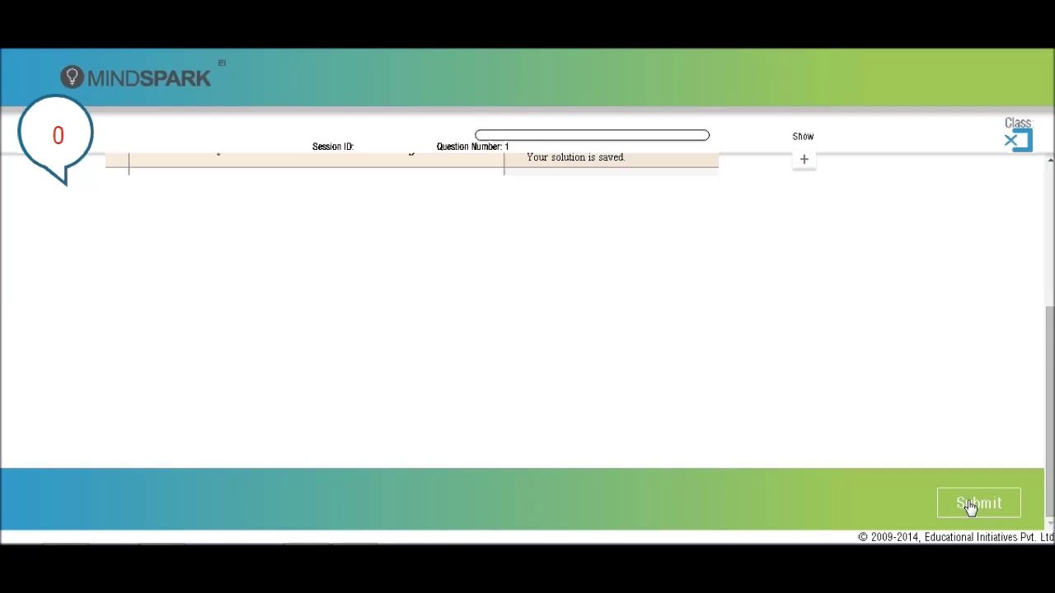
{"action": "left_click", "coordinate": [971, 505]}
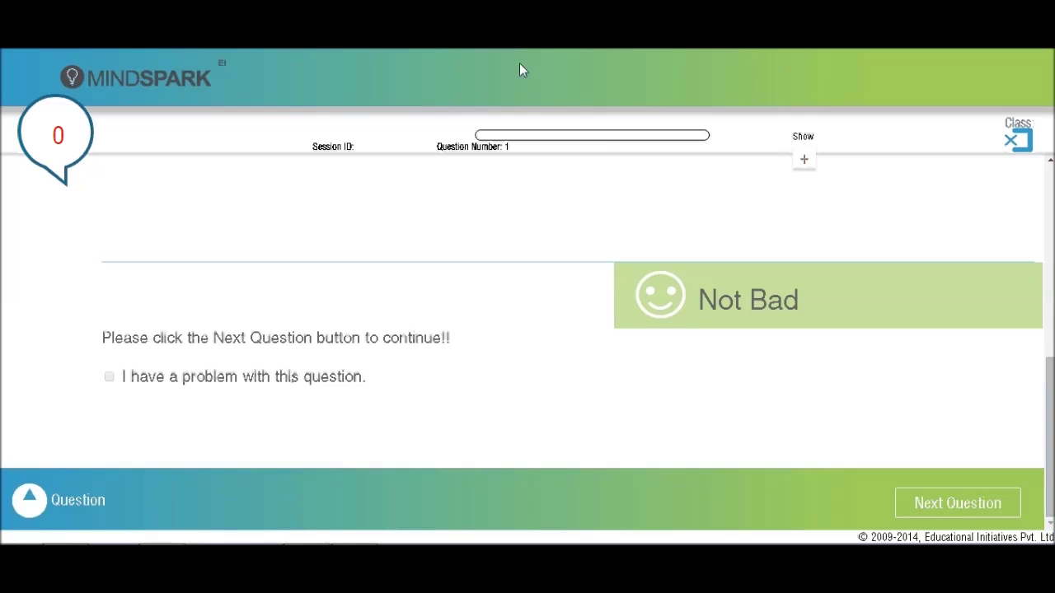
{"action": "key", "text": "Return"}
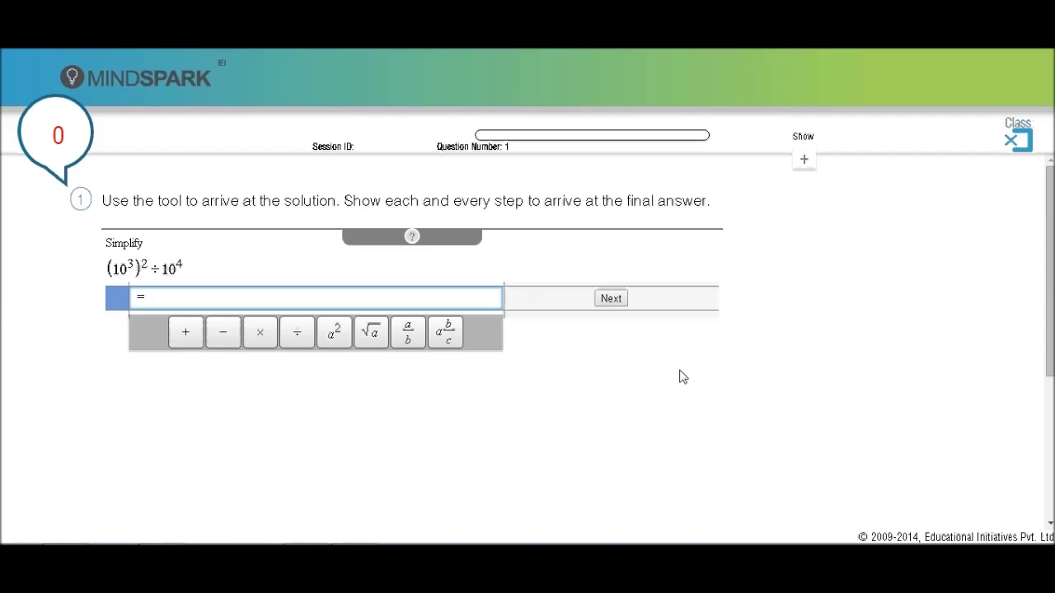
Rewrite the given expression as the fraction (10^3)^2 over 10^4 in the first line and have it checked
{"action": "type", "text": "("}
{"action": "type", "text": "10"}
{"action": "type", "text": "^"}
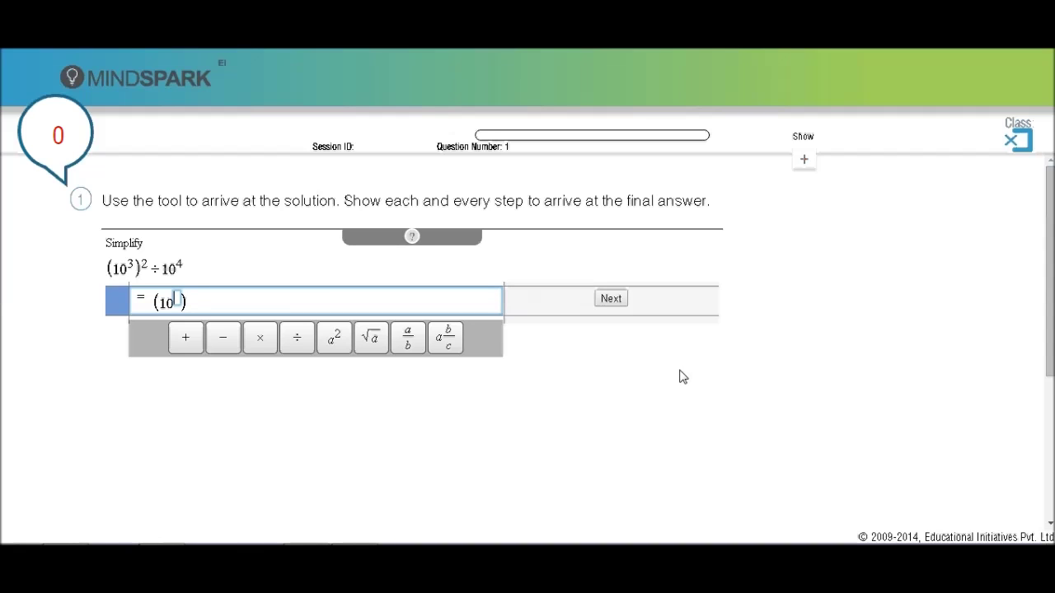
{"action": "type", "text": "3"}
{"action": "key", "text": "Right"}
{"action": "key", "text": "Right"}
{"action": "type", "text": "2"}
{"action": "key", "text": "Right"}
{"action": "type", "text": "/"}
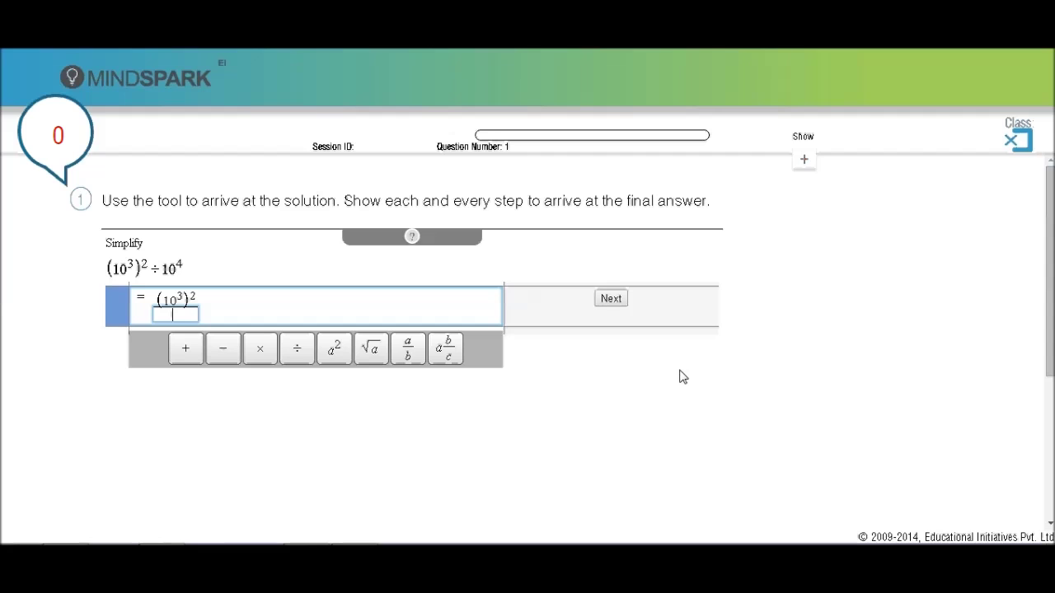
{"action": "type", "text": "10"}
{"action": "key", "text": "asciicircum"}
{"action": "type", "text": "4"}
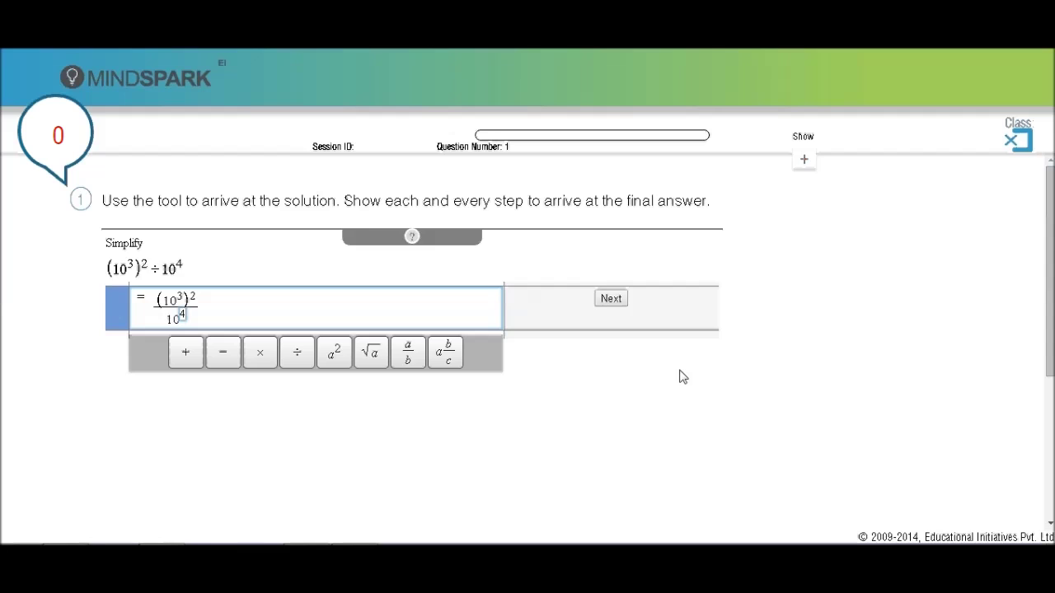
{"action": "left_click", "coordinate": [614, 301]}
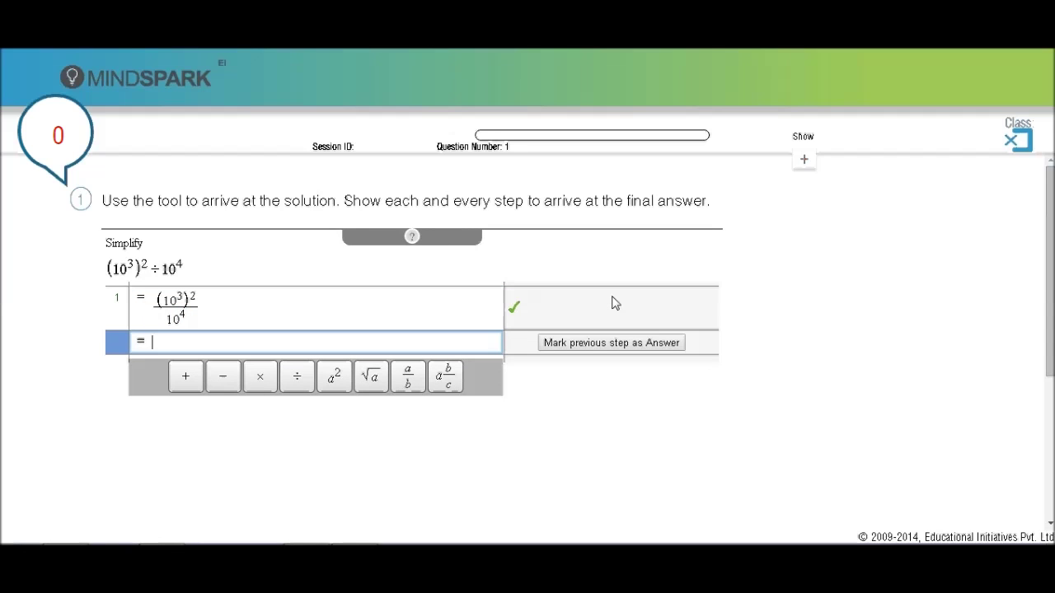
Enter the fraction 10^(3×2) over 10^4 as the second line of the simplification and have it checked
{"action": "type", "text": "10"}
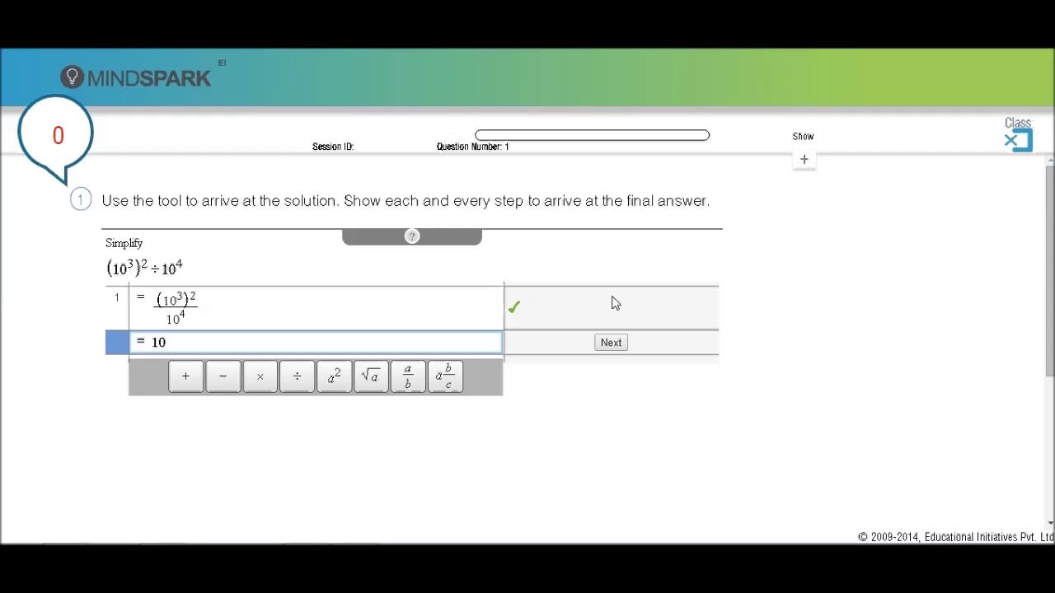
{"action": "key", "text": "asciicircum"}
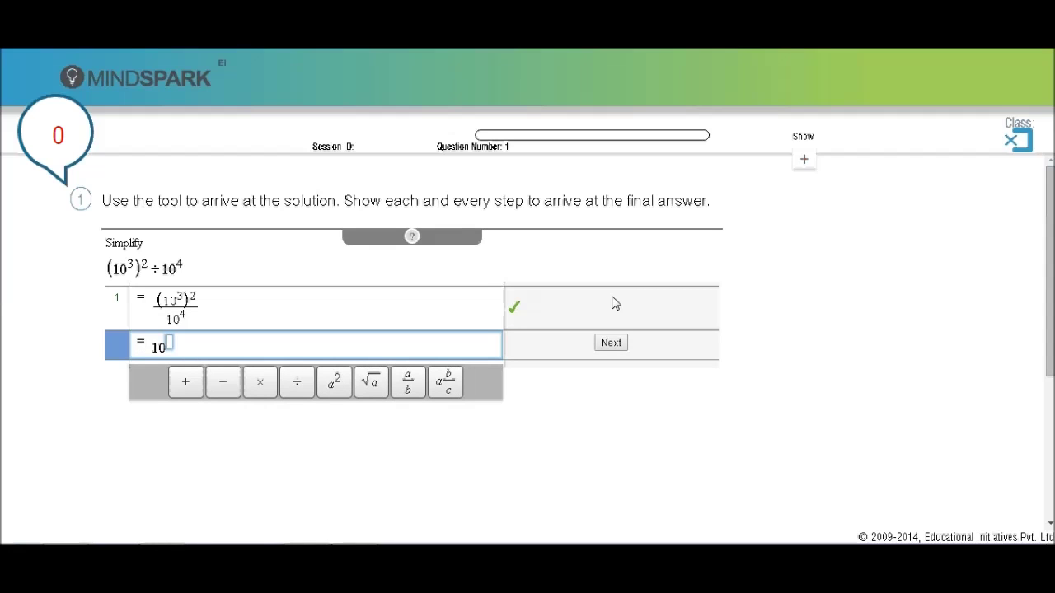
{"action": "type", "text": "3"}
{"action": "left_click", "coordinate": [261, 384]}
{"action": "key", "text": "Right"}
{"action": "key", "text": "slash"}
{"action": "type", "text": "10"}
{"action": "key", "text": "asciicircum"}
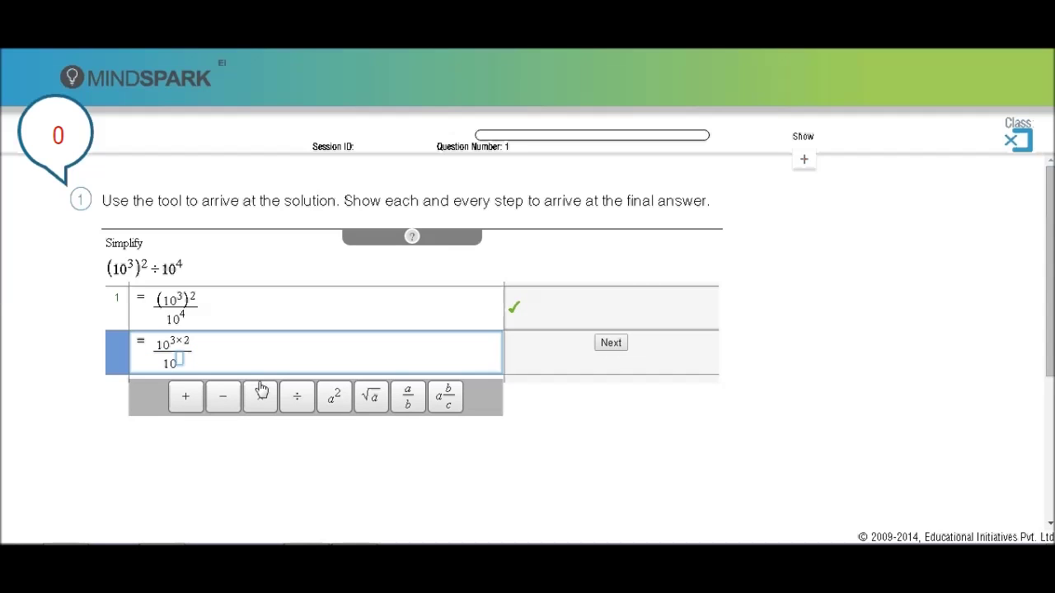
{"action": "type", "text": "4"}
{"action": "left_click", "coordinate": [612, 343]}
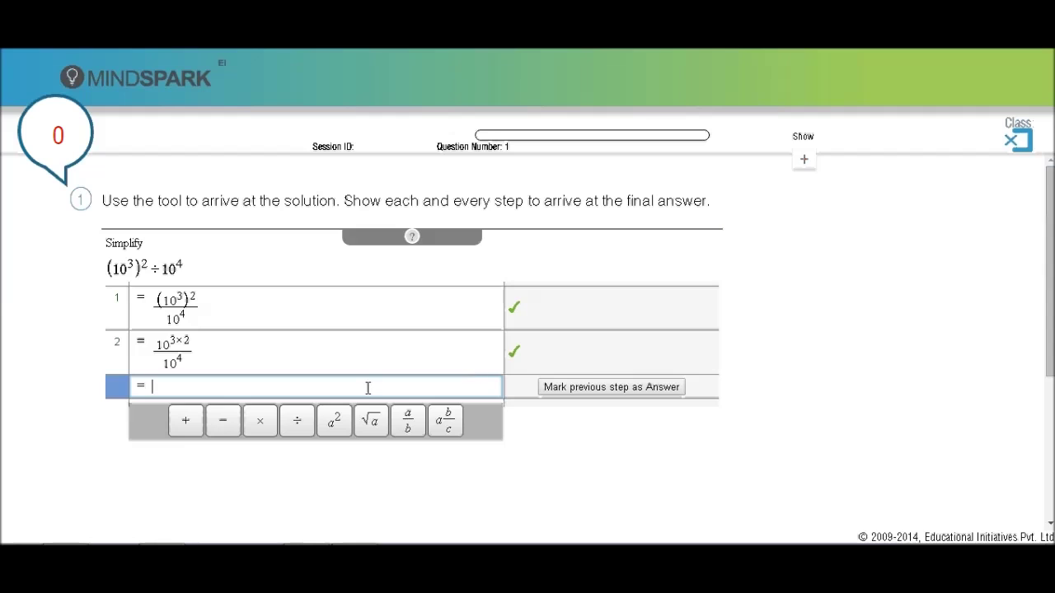
Enter the fraction 10^6 over 10^4 as the third line of the simplification and have it checked
{"action": "type", "text": "10"}
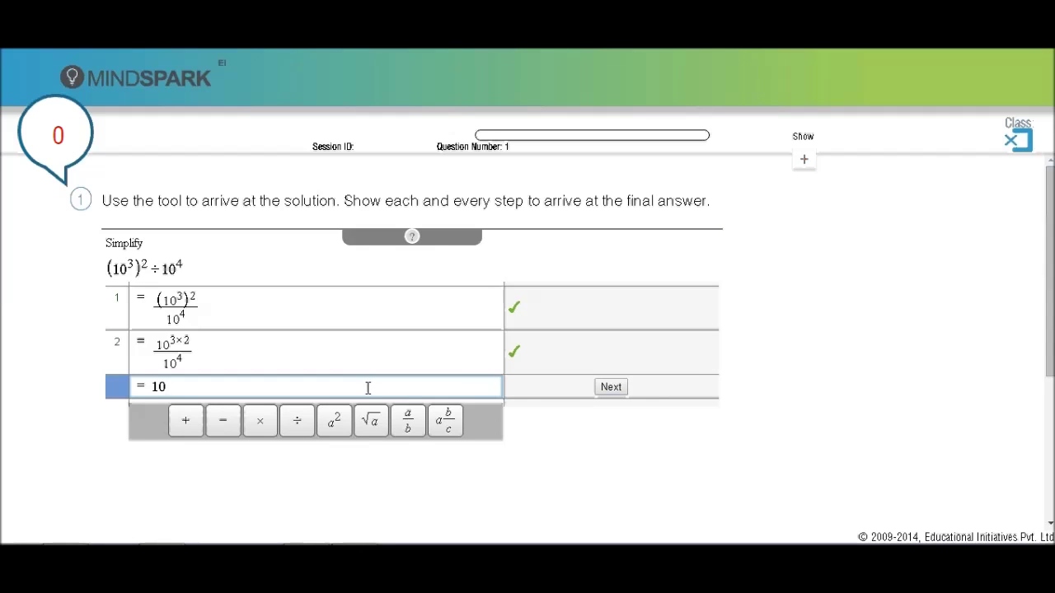
{"action": "key", "text": "asciicircum"}
{"action": "type", "text": "6"}
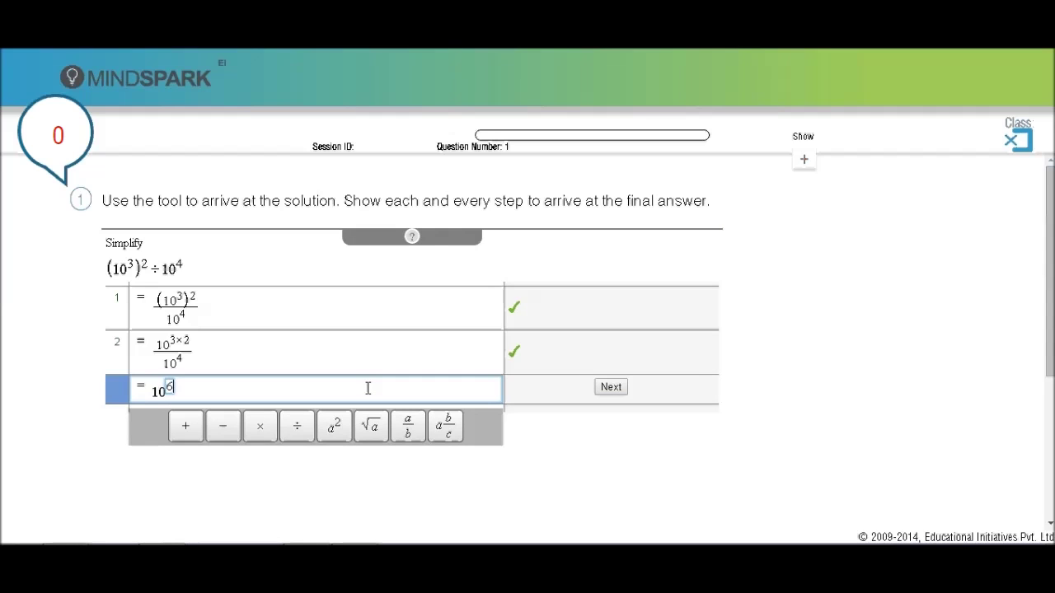
{"action": "key", "text": "Right"}
{"action": "key", "text": "slash"}
{"action": "type", "text": "1"}
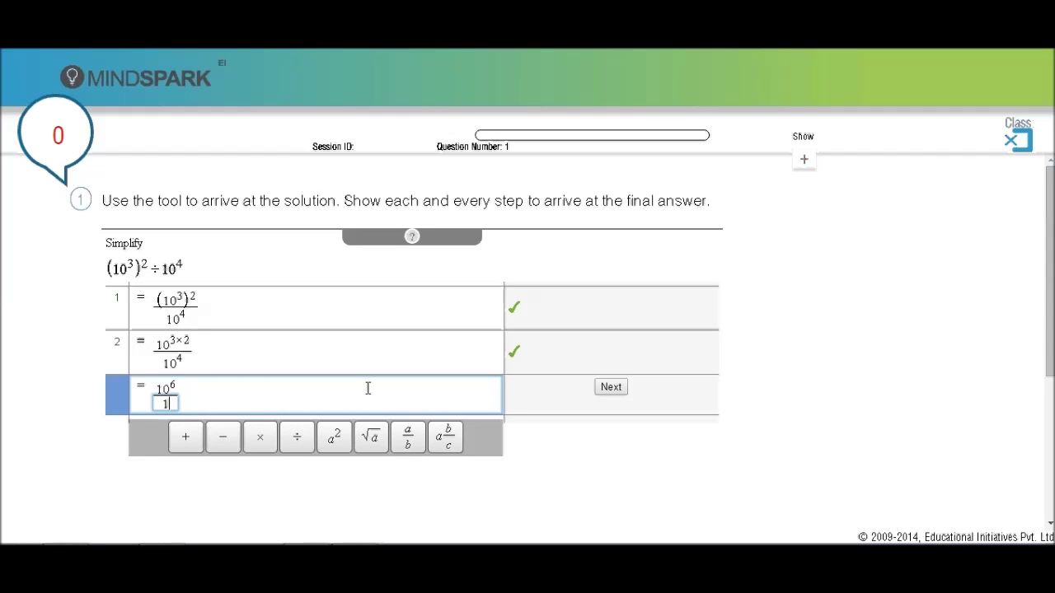
{"action": "type", "text": "0"}
{"action": "key", "text": "shift+6"}
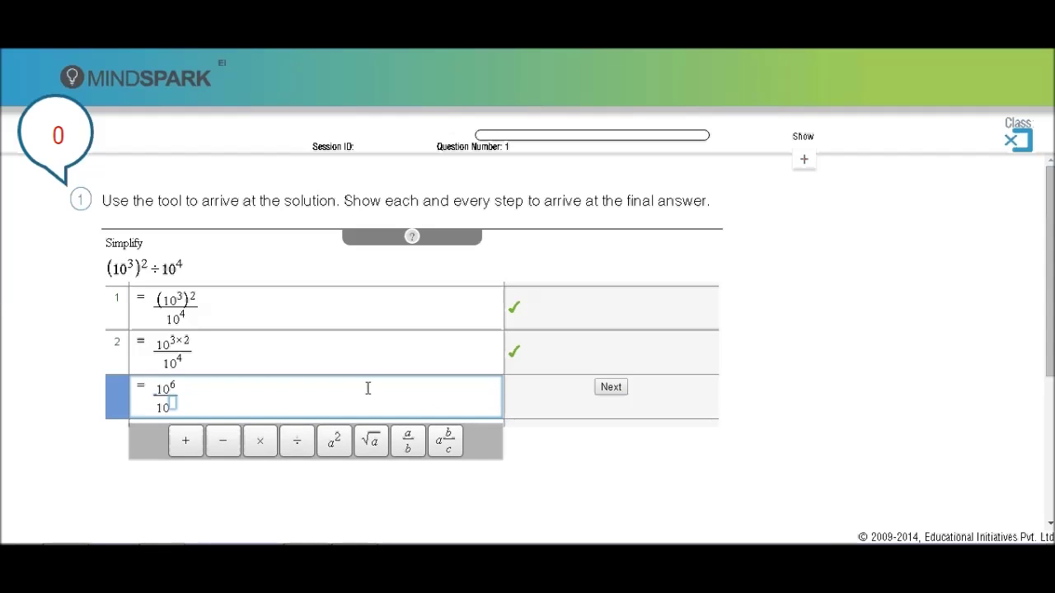
{"action": "type", "text": "4"}
{"action": "left_click", "coordinate": [616, 392]}
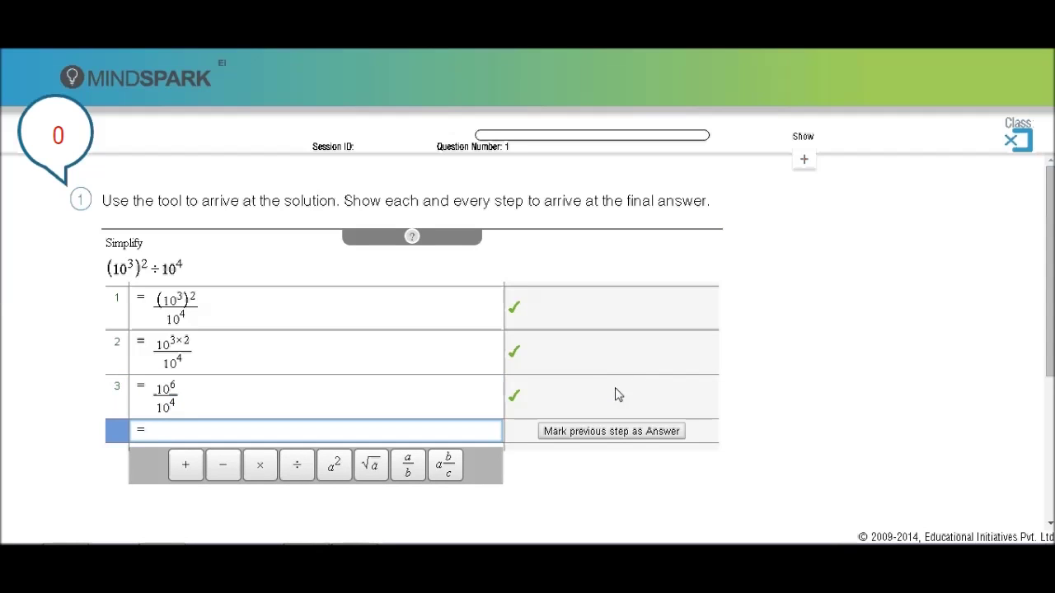
Enter 10^(6-4) as the fourth line of the simplification and have it checked
{"action": "type", "text": "10"}
{"action": "key", "text": "shift+6"}
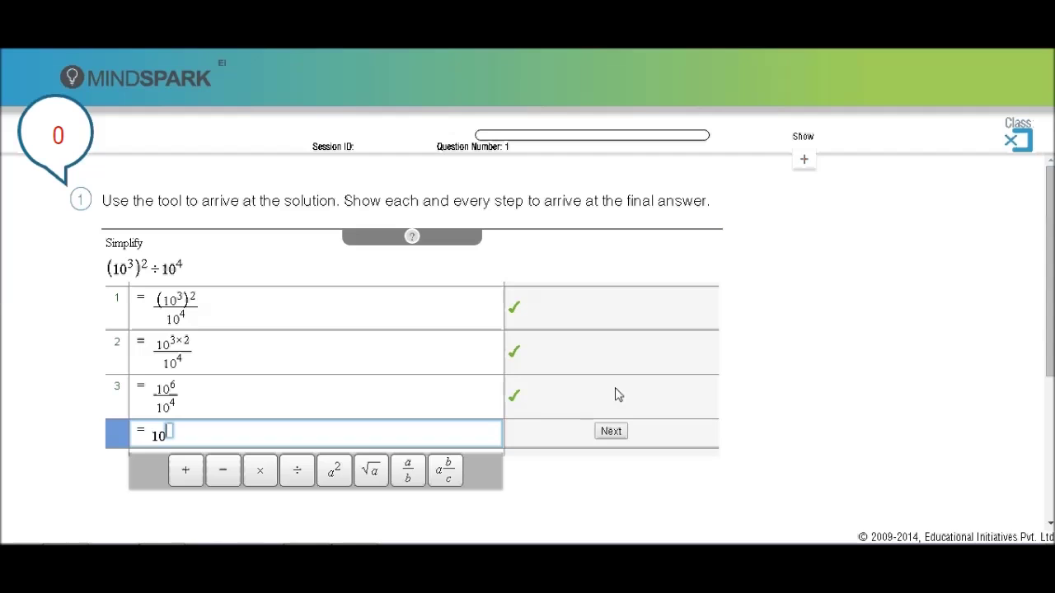
{"action": "type", "text": "6-4"}
{"action": "left_click", "coordinate": [618, 438]}
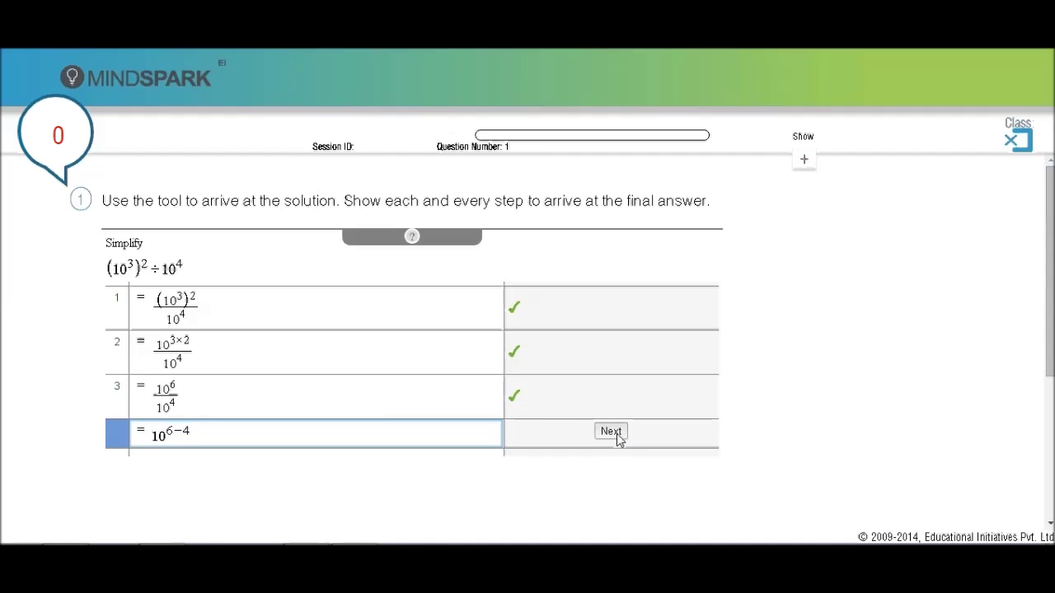
Enter 10^2 as the fifth line and 100 as the sixth line, having each one checked
{"action": "scroll", "coordinate": [619, 437], "scroll_direction": "down", "scroll_amount": 3}
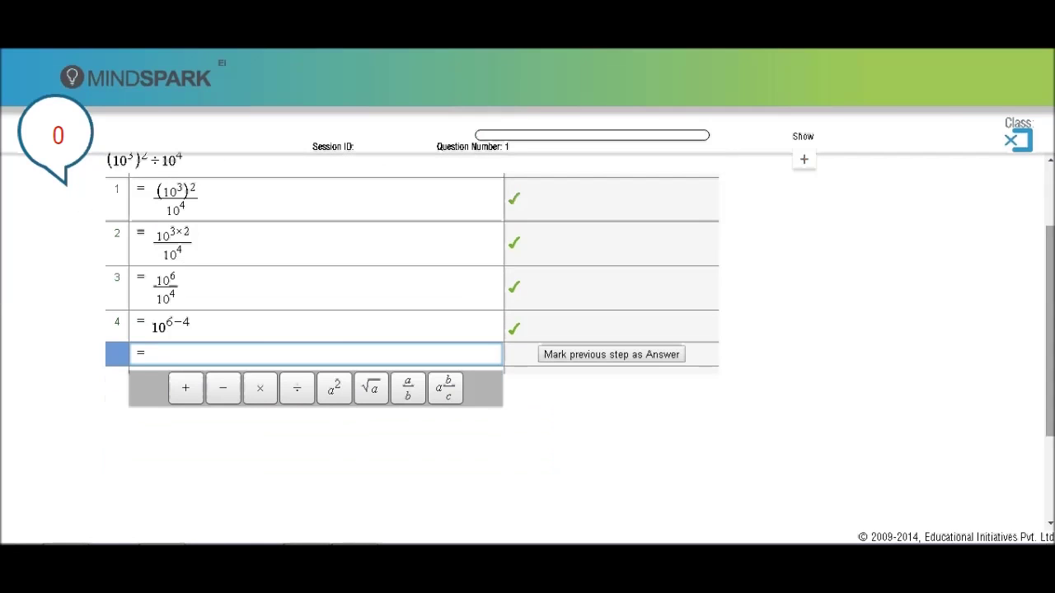
{"action": "type", "text": "10^2"}
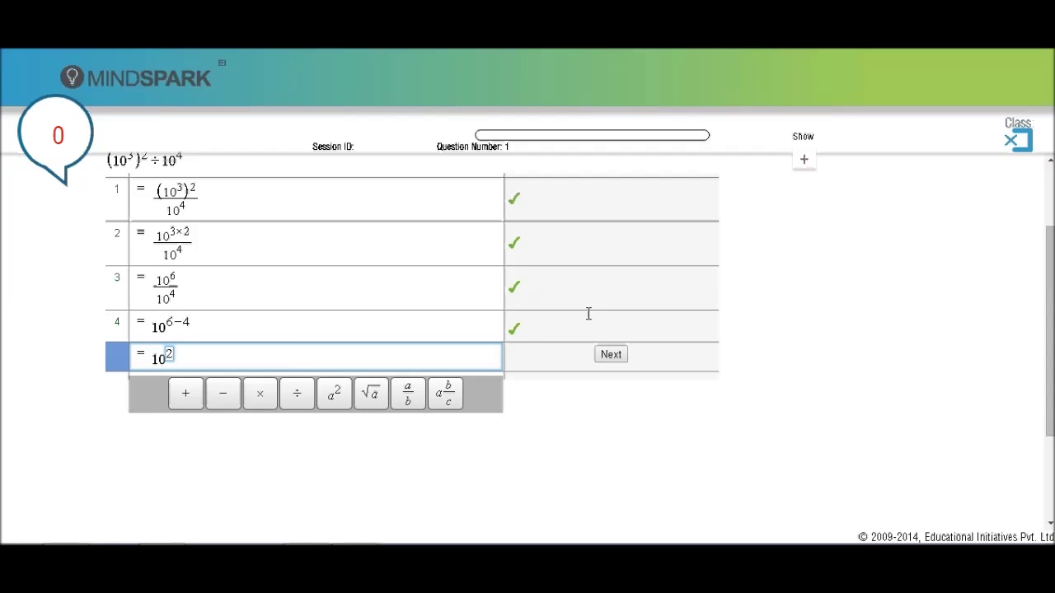
{"action": "left_click", "coordinate": [615, 358]}
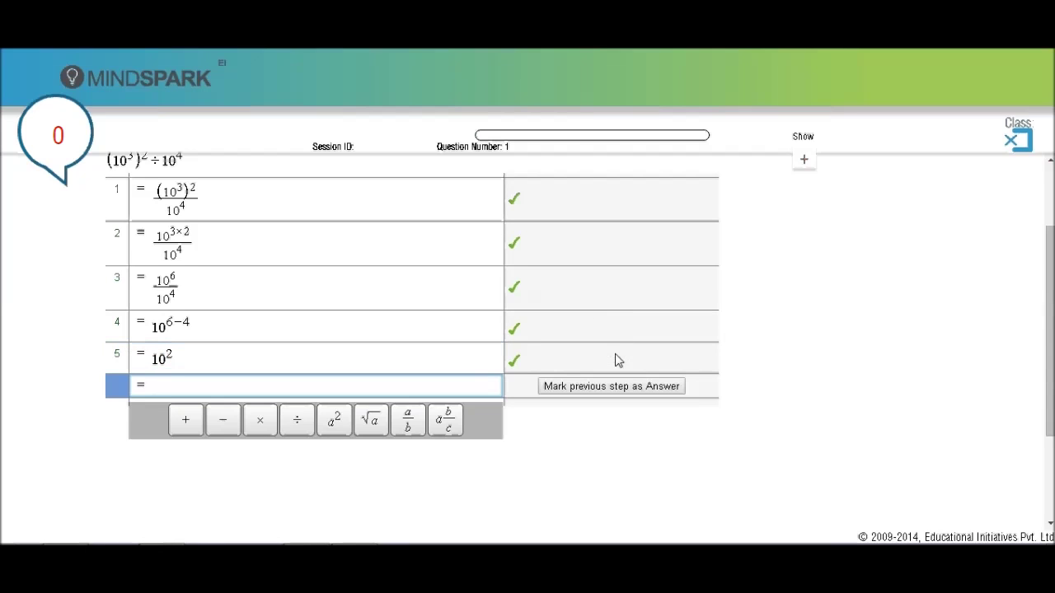
{"action": "type", "text": "100"}
{"action": "left_click", "coordinate": [611, 387]}
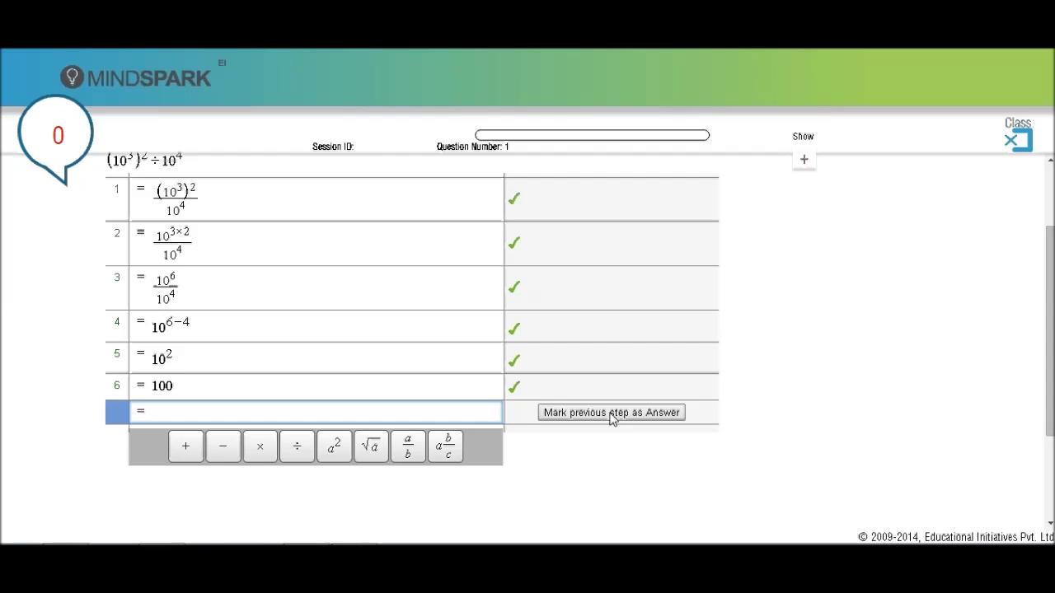
Mark the 100 line as the final answer and submit the solution
{"action": "left_click", "coordinate": [610, 413]}
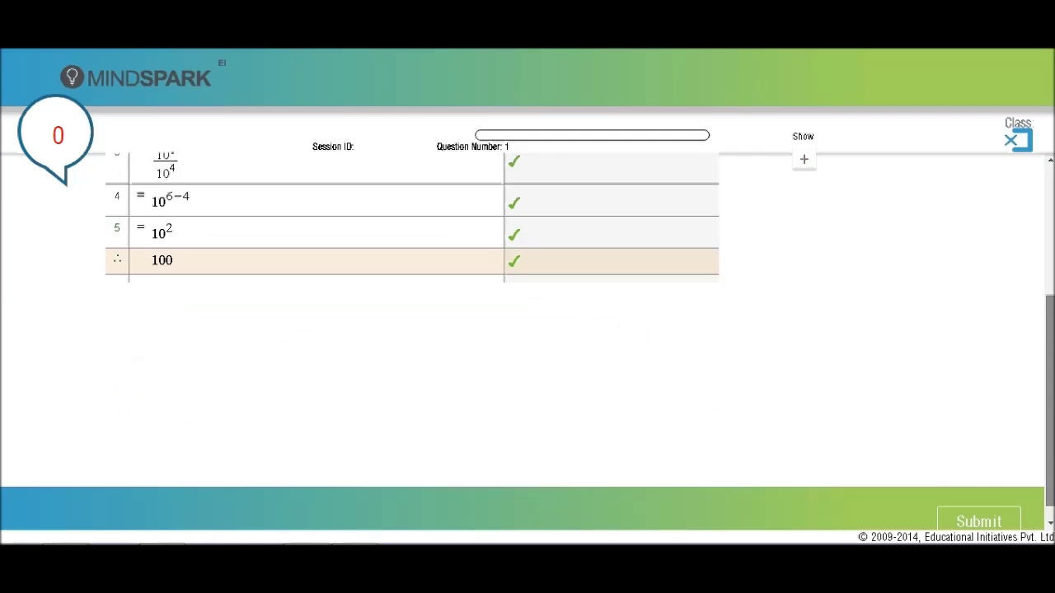
{"action": "left_click", "coordinate": [975, 502]}
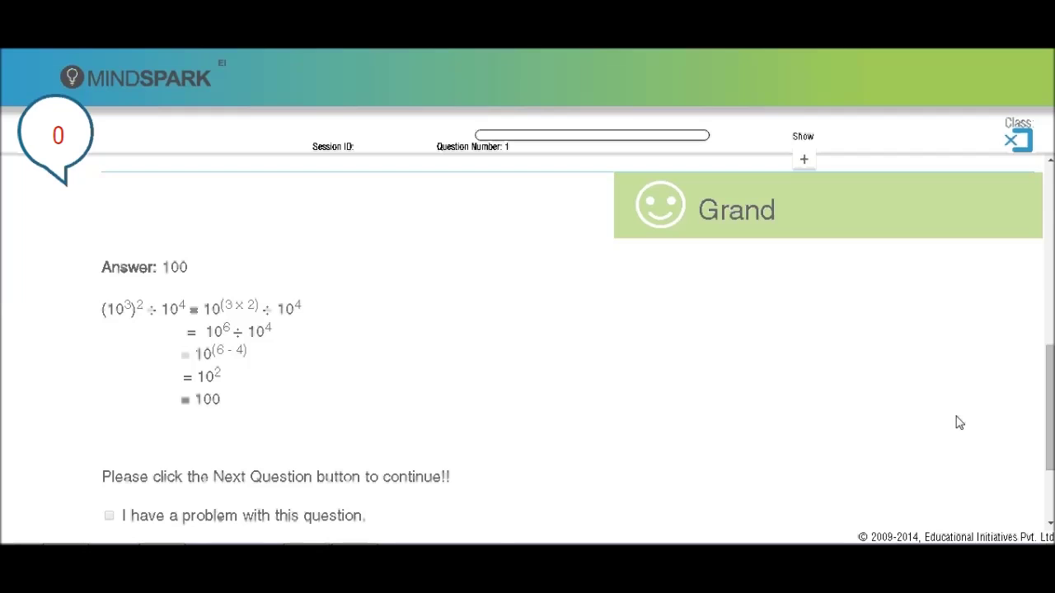
{"action": "left_click_drag", "start_coordinate": [1050, 412], "coordinate": [1052, 254]}
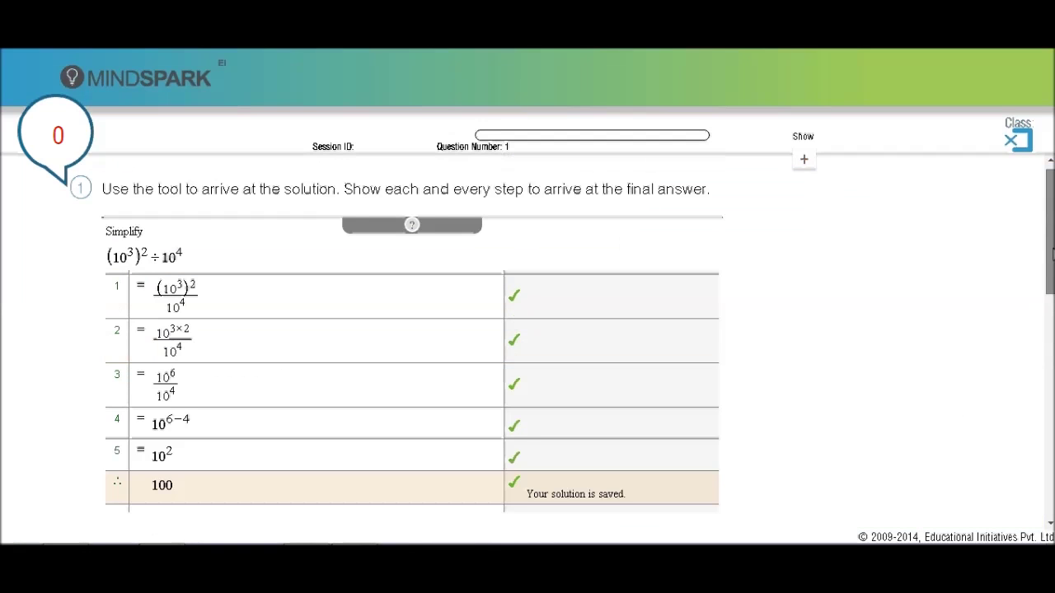